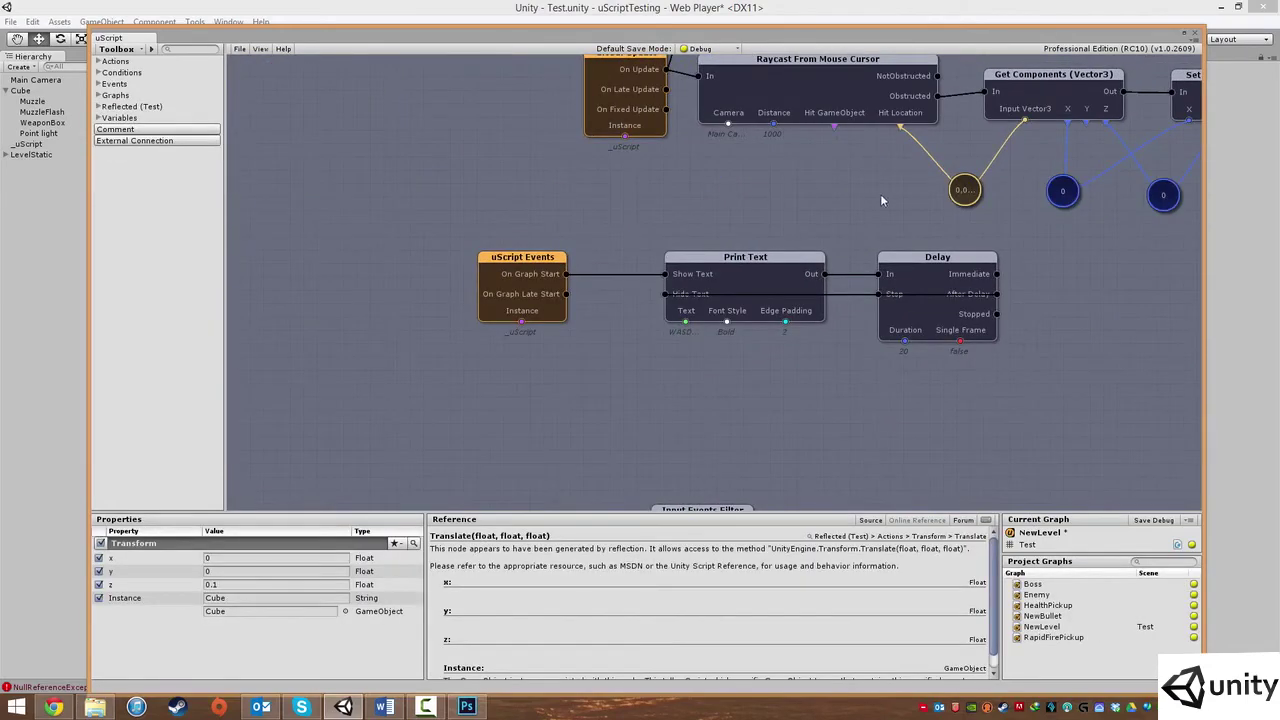
Step: Zoom out over the raycast, look-at and input-driven transform graph, and save it when closing uScript
scroll(940, 262, "down", 5)
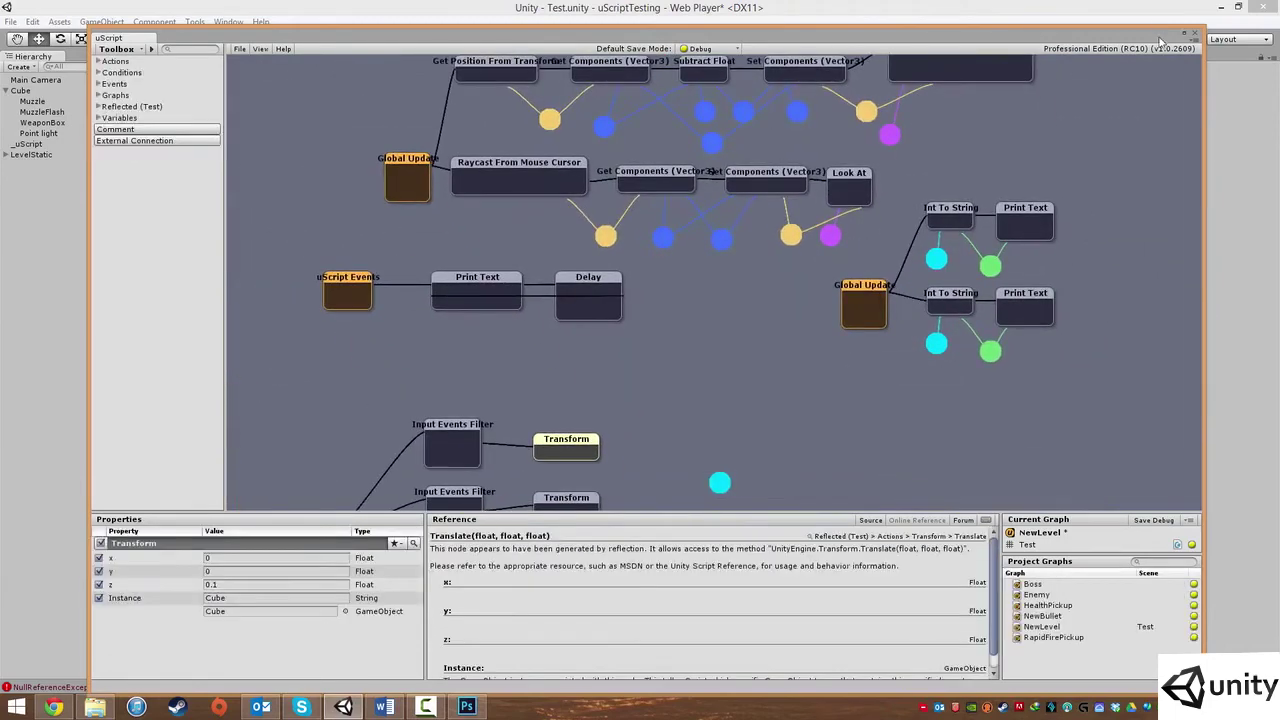
left_click(731, 381)
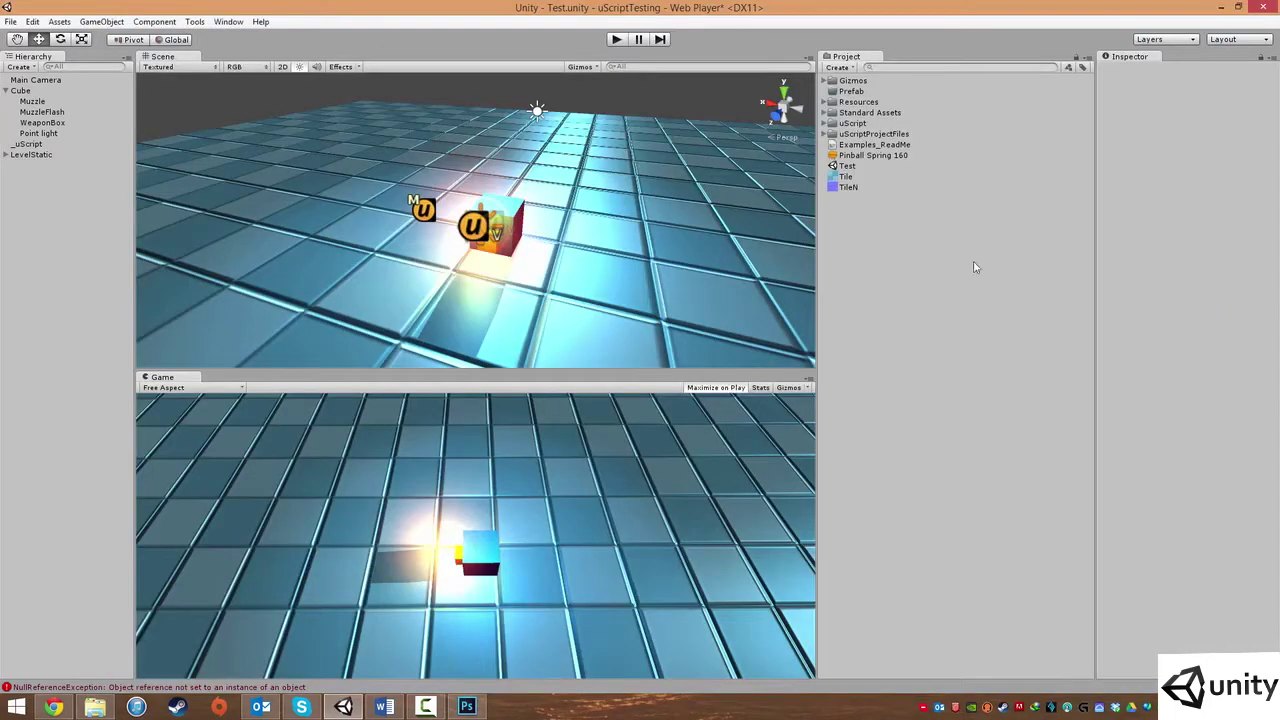
Step: Orbit the Scene view to see the cube from another side, then return to the browser's address bar
left_click(54, 707)
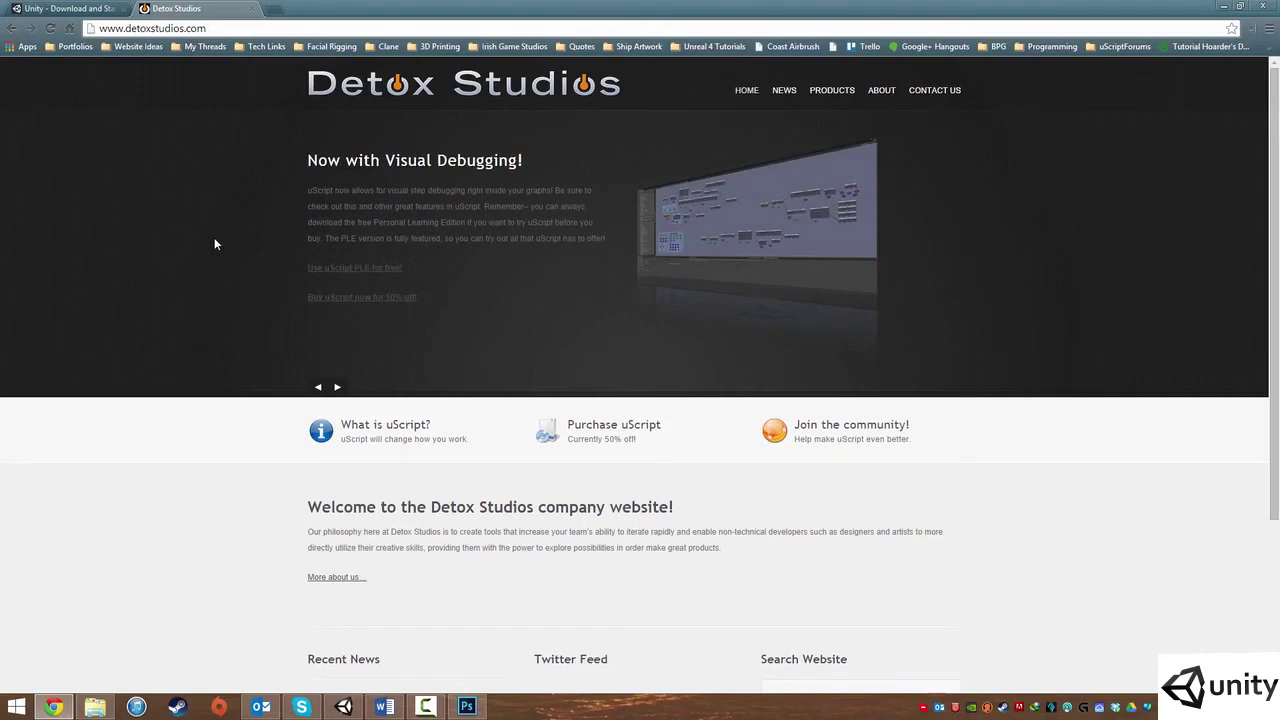
left_click(343, 707)
middle_click_drag(632, 240, 630, 204)
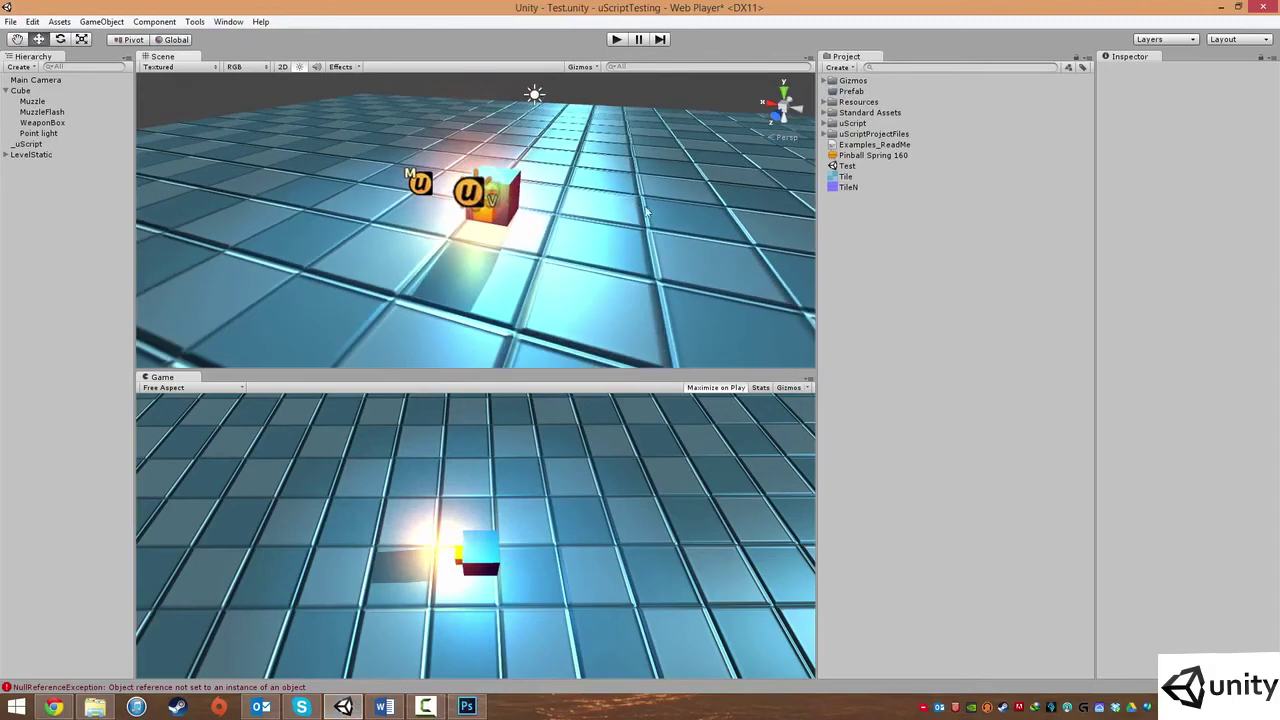
left_click_drag(632, 206, 820, 277, "alt")
left_click_drag(634, 209, 369, 252, "alt")
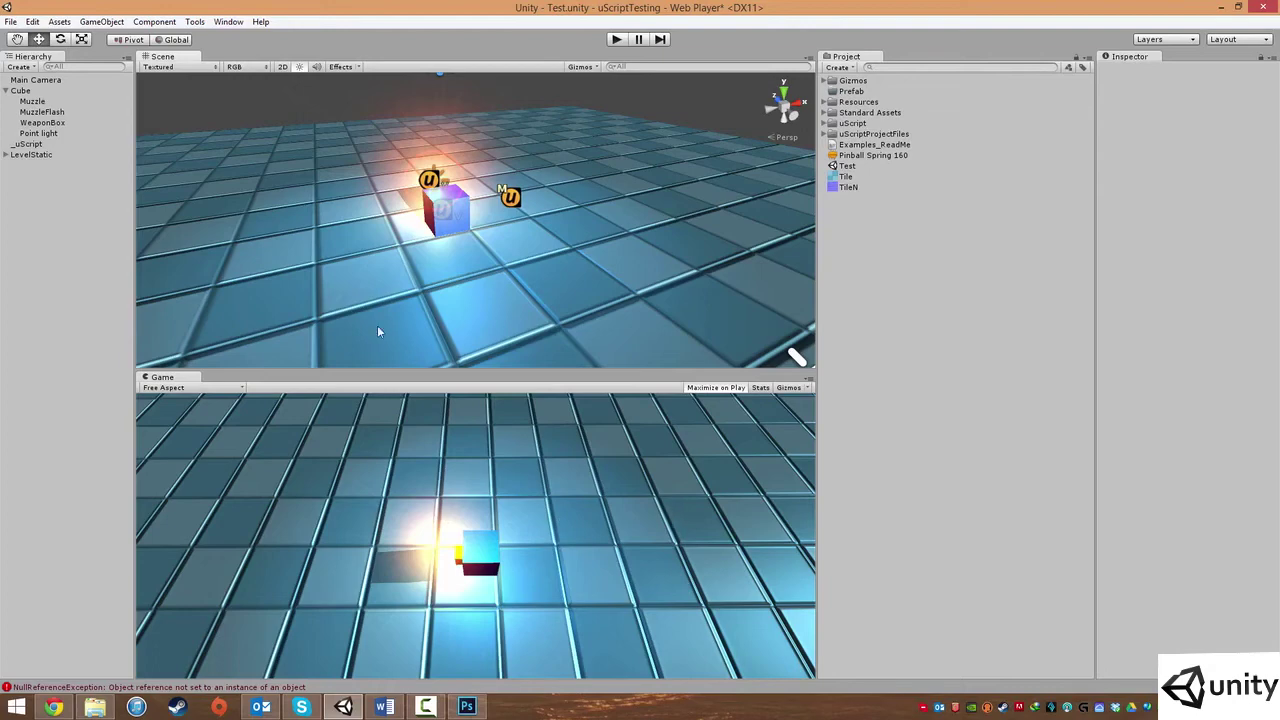
left_click(53, 707)
left_click(262, 29)
Step: Search Google Images for 'mini gore' and view the Score 260 Minigore screenshot at full size
type("mini gore")
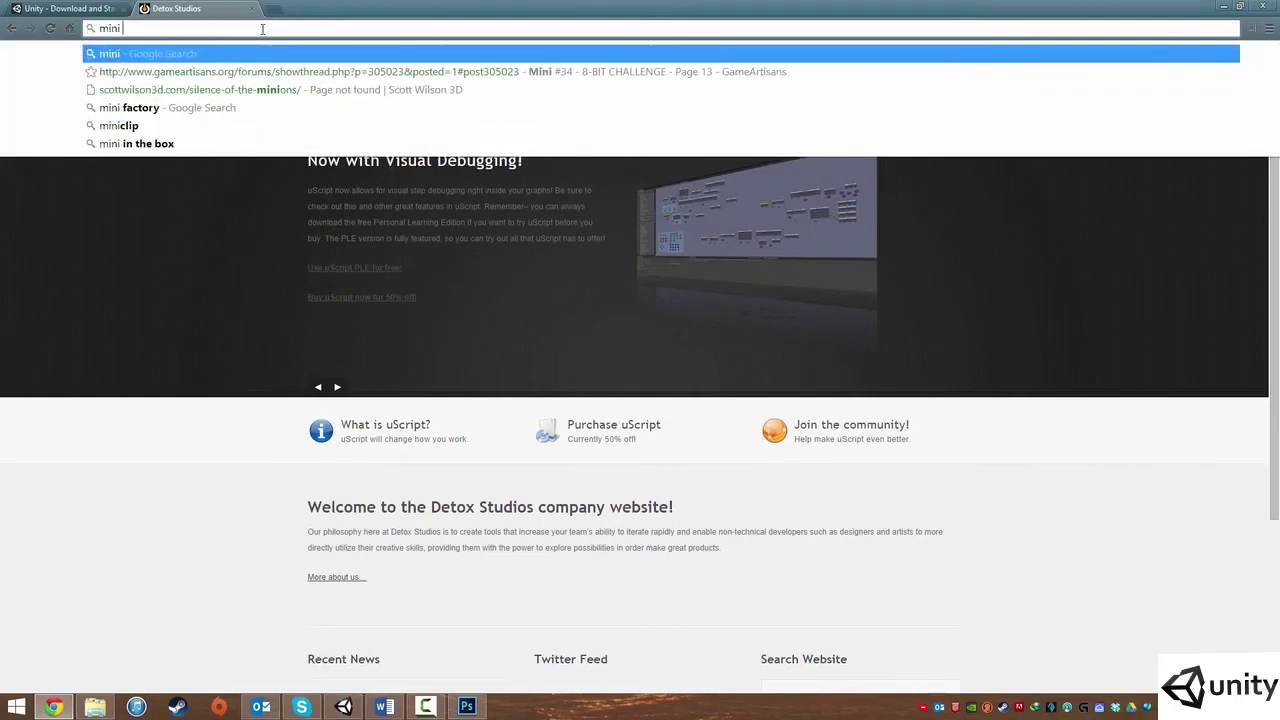
key("Return")
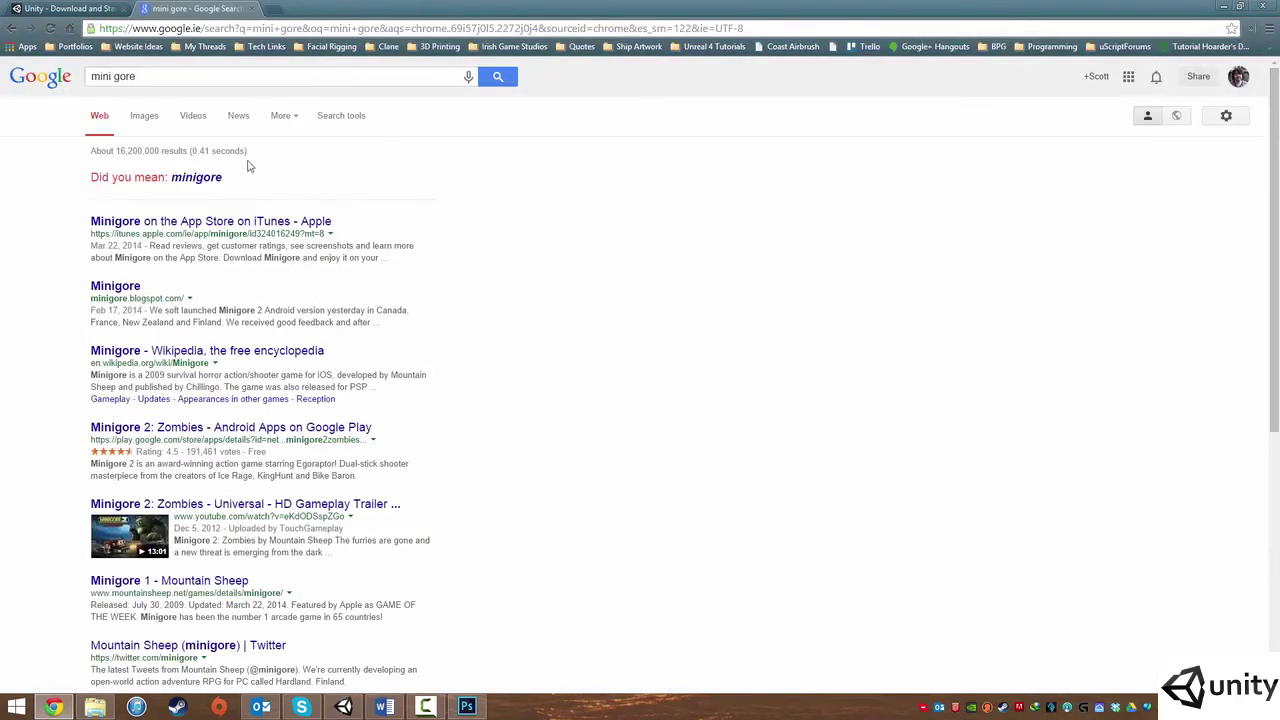
left_click(148, 118)
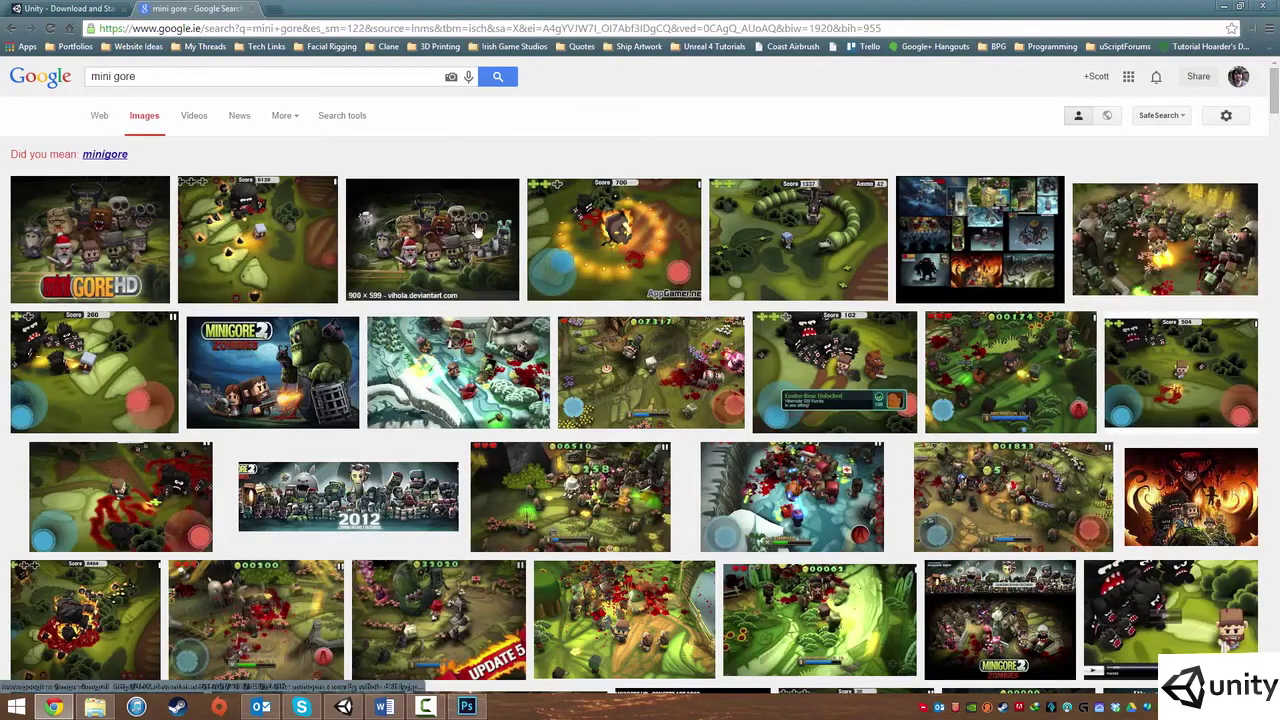
left_click(102, 372)
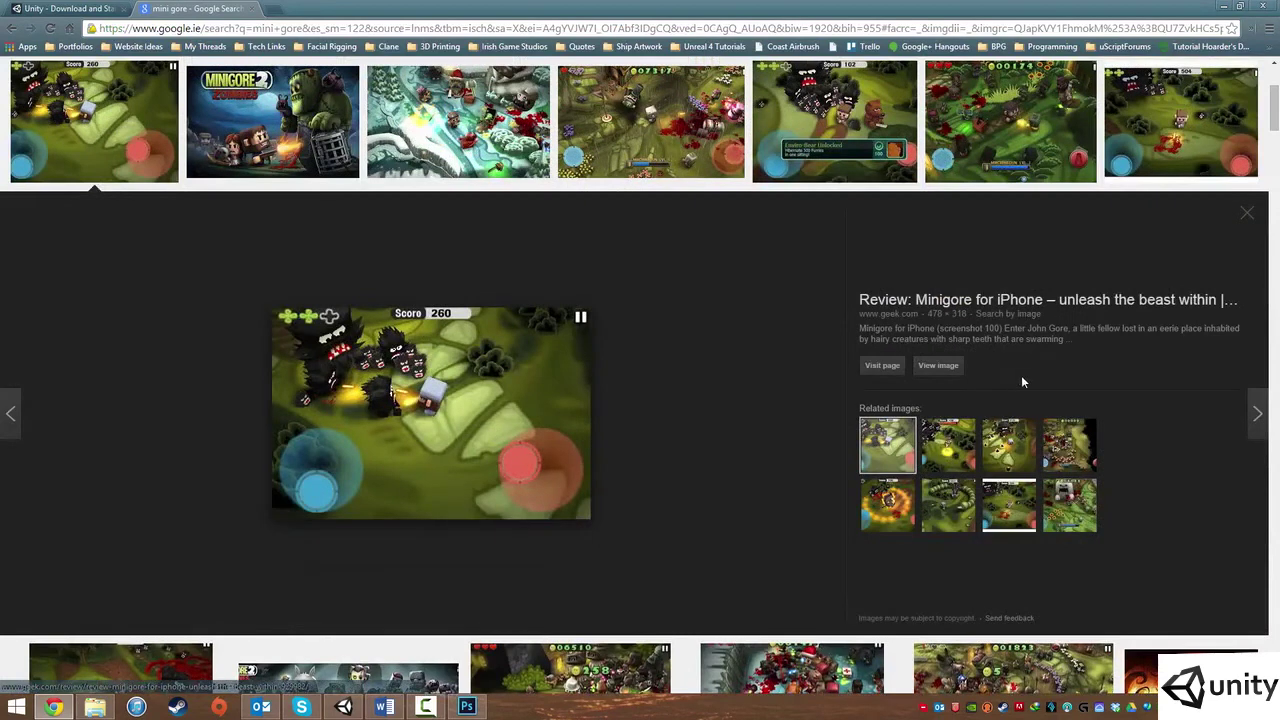
left_click(938, 366)
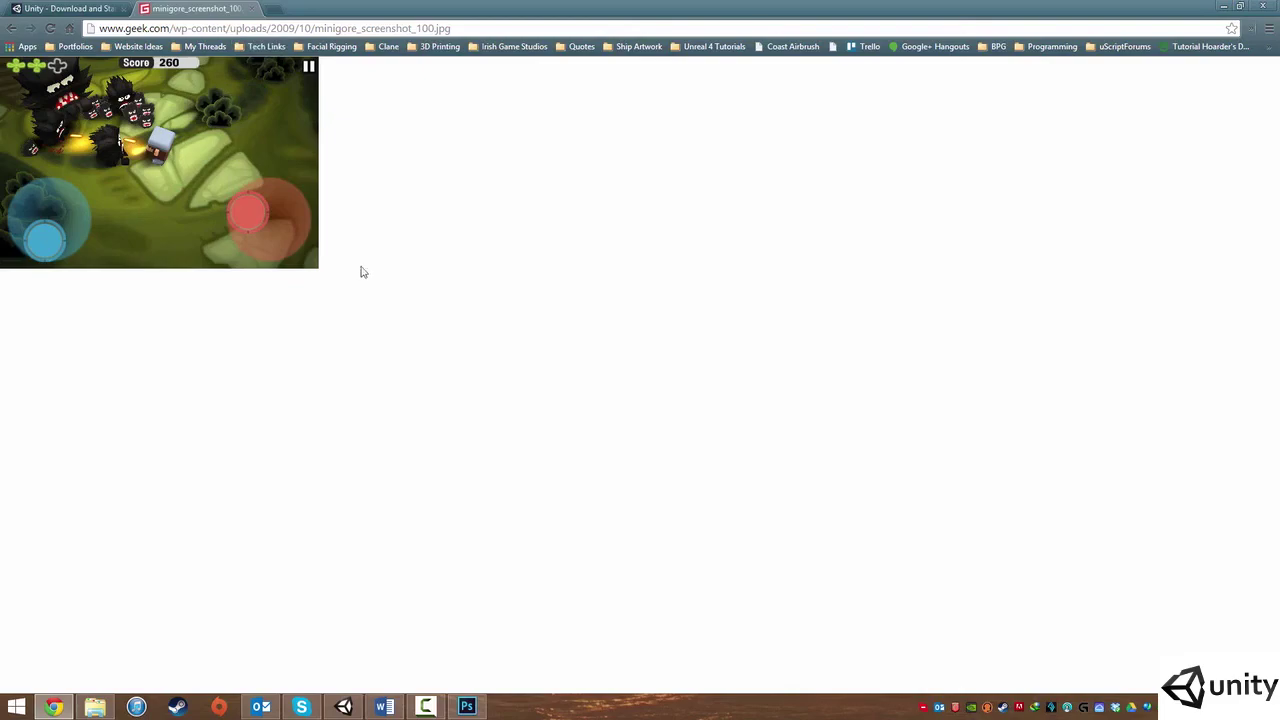
key("alt+Left")
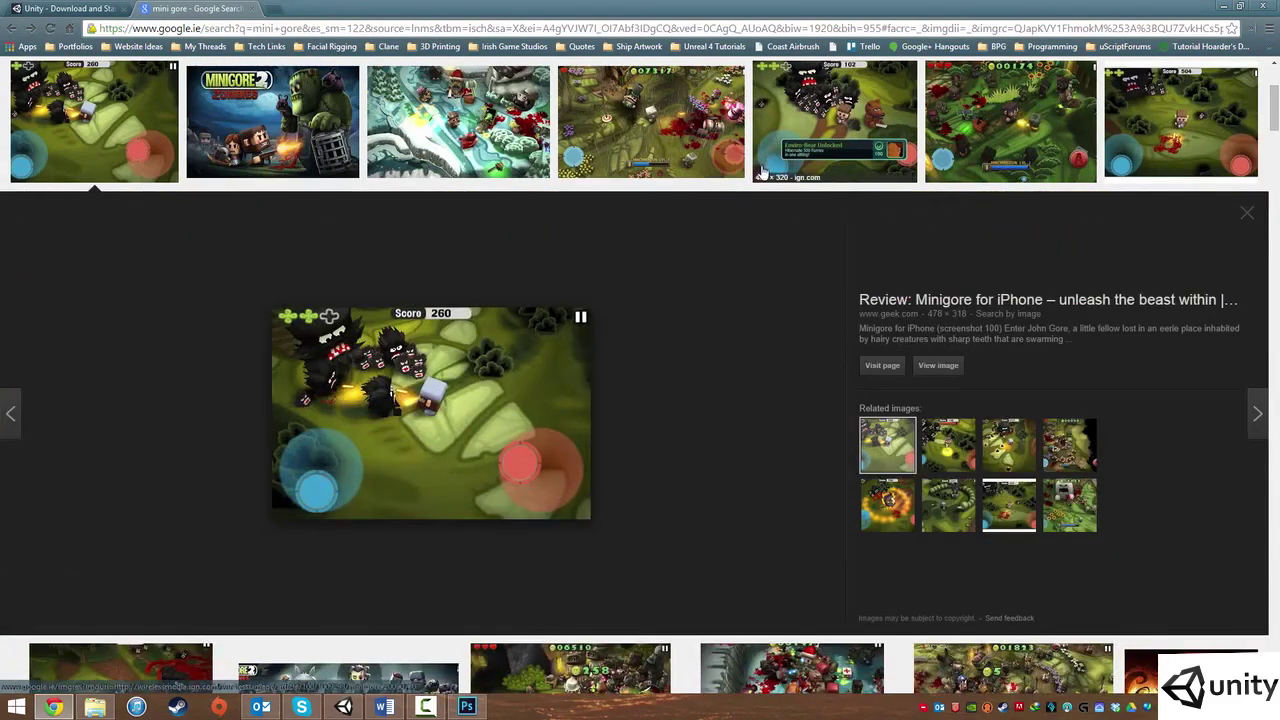
left_click(1248, 220)
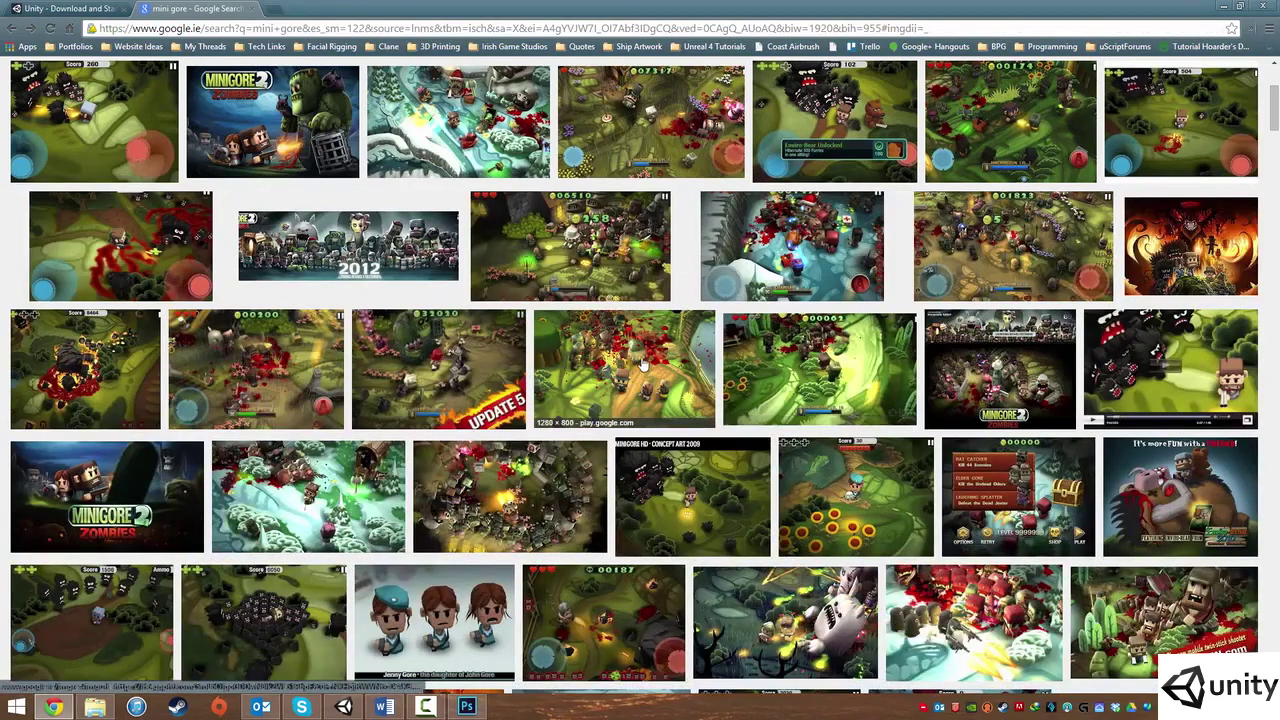
Step: Preview the UPDATE 5 and EPIC BOSS FIGHTS images among the mini gore results
left_click(484, 362)
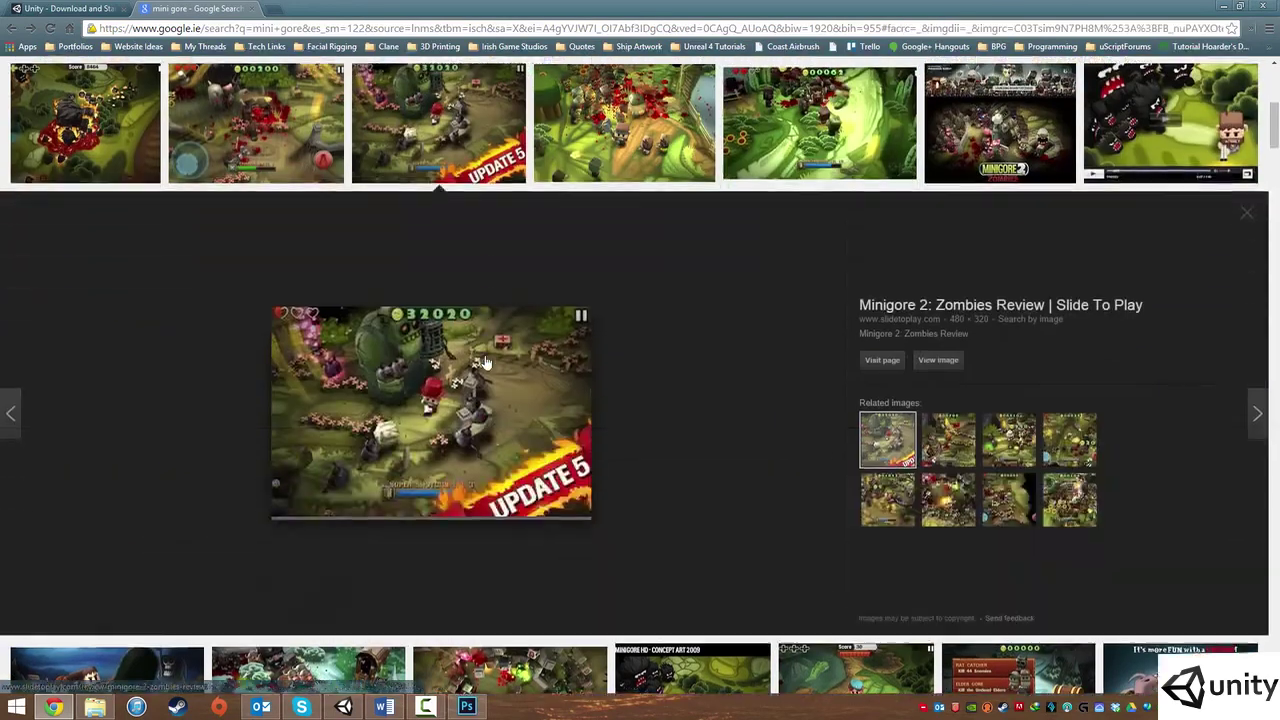
left_click(1247, 214)
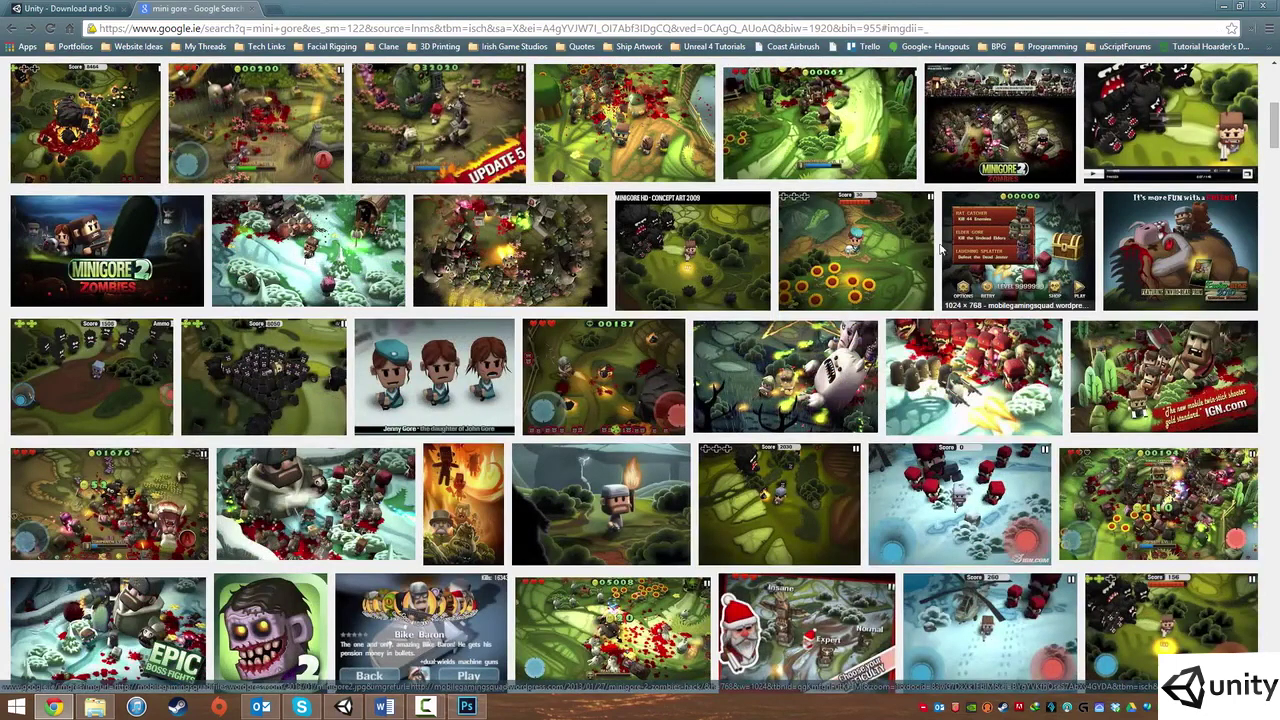
scroll(475, 440, "down", 3)
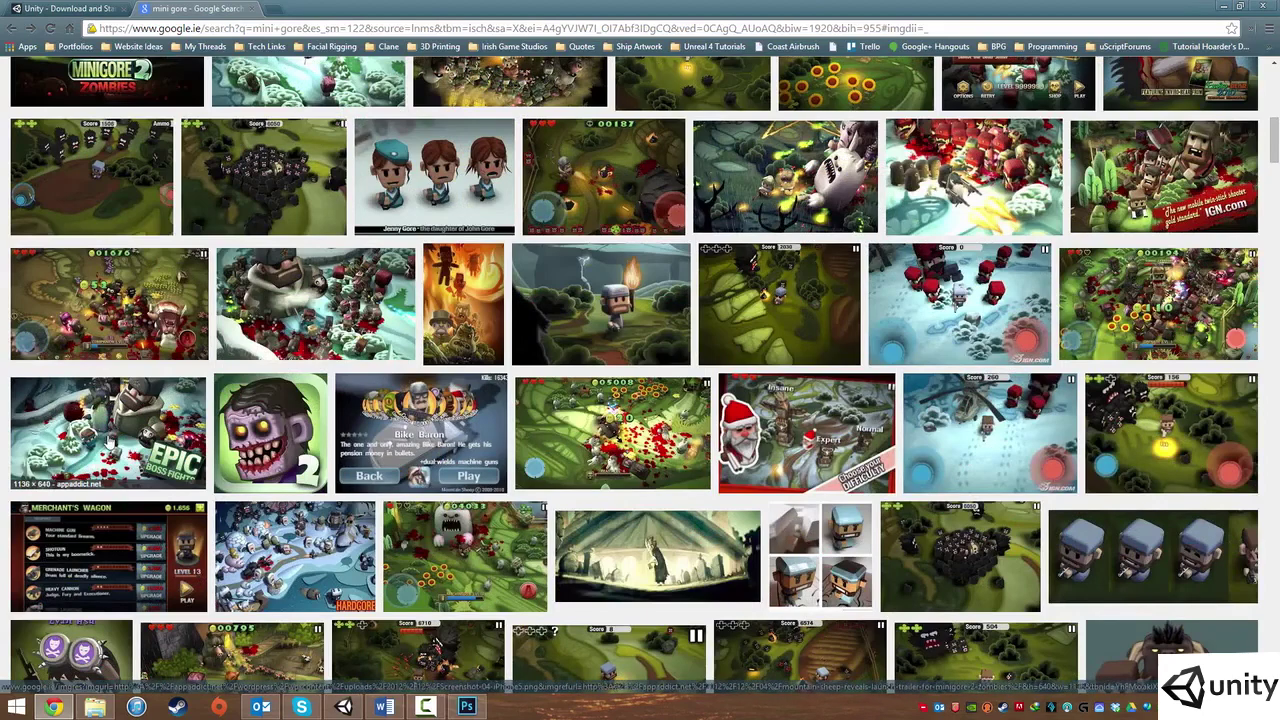
left_click(110, 430)
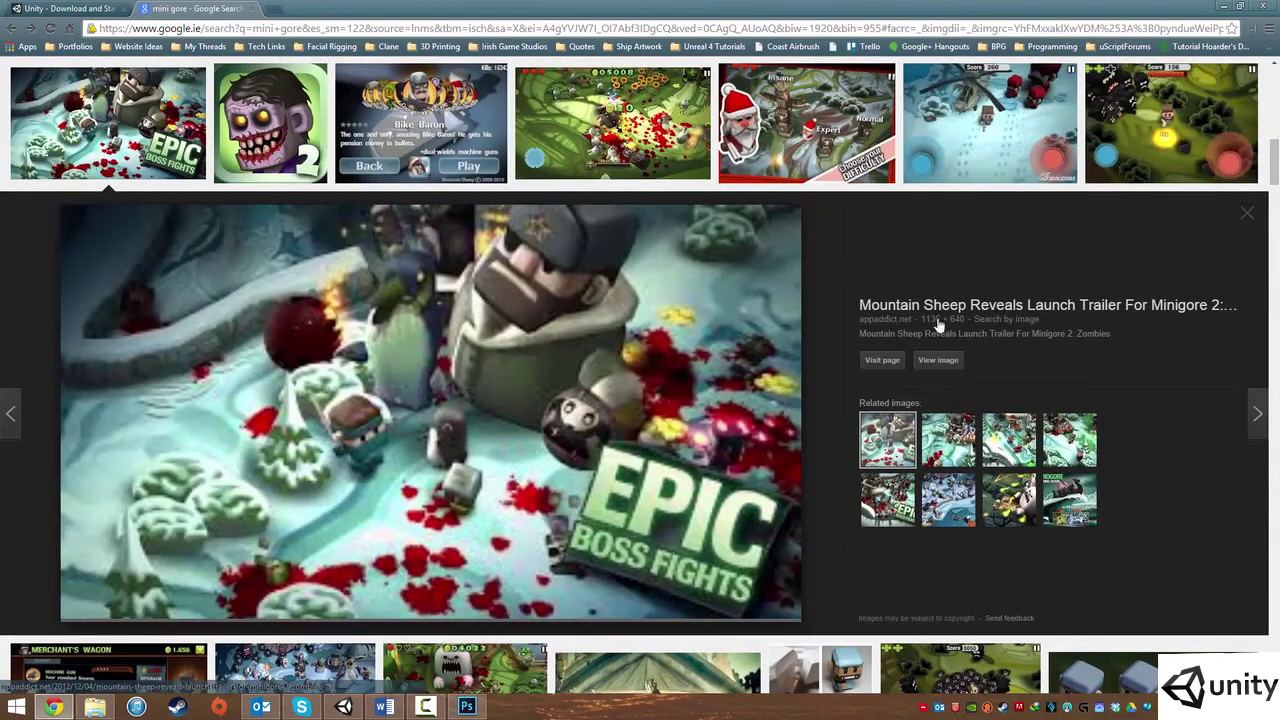
left_click(1246, 213)
scroll(700, 380, "up", 10)
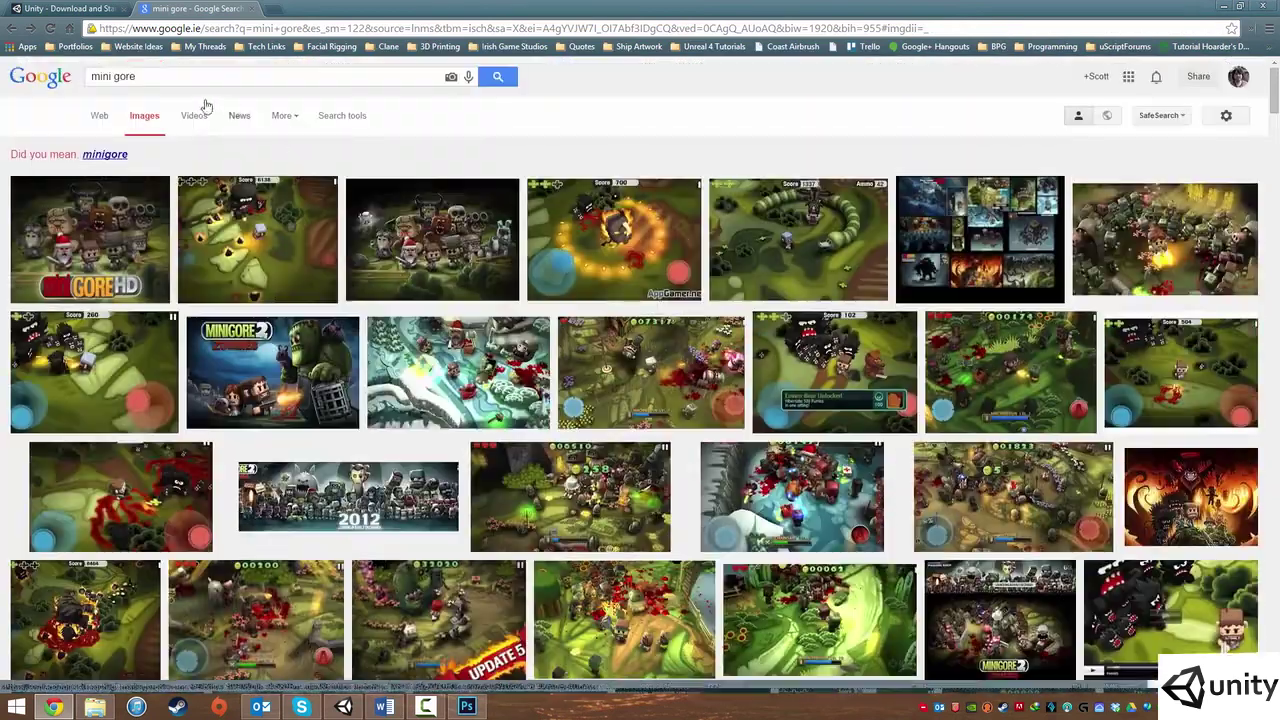
triple_click(185, 77)
Step: Search images for 'waves steam game' and view a Waves gameplay screenshot at full size
type("wave")
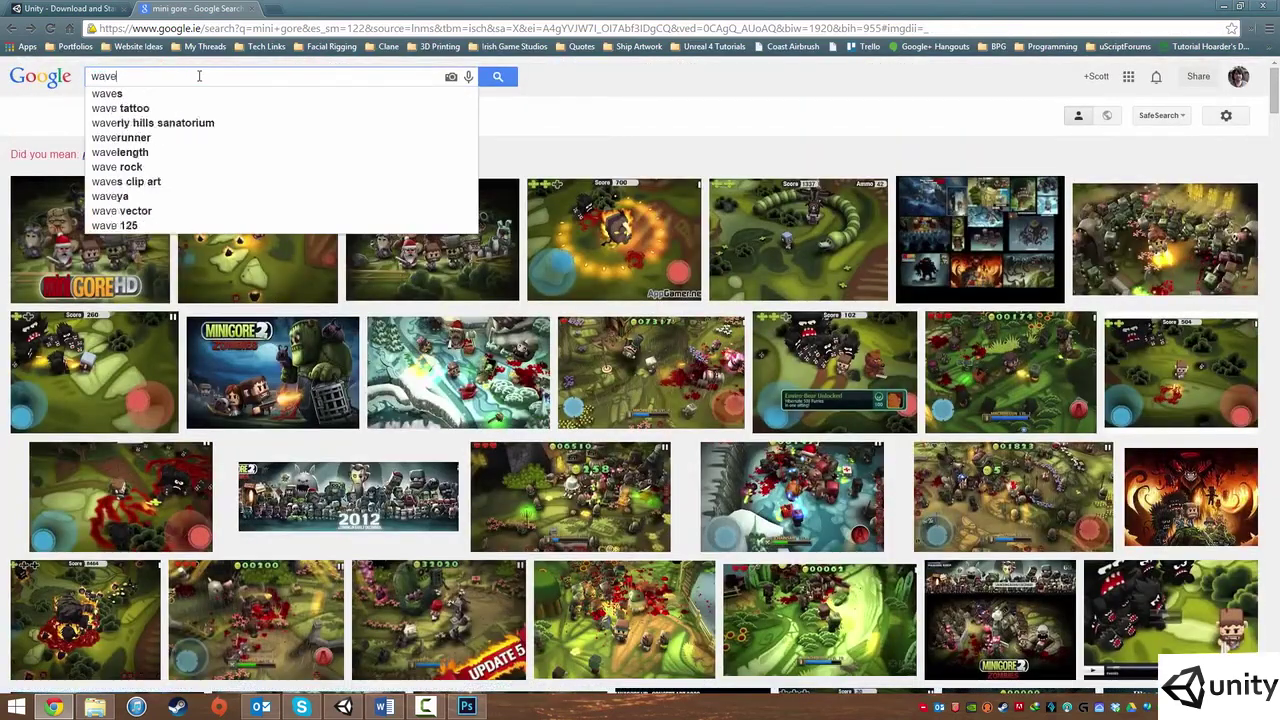
type("s steam game")
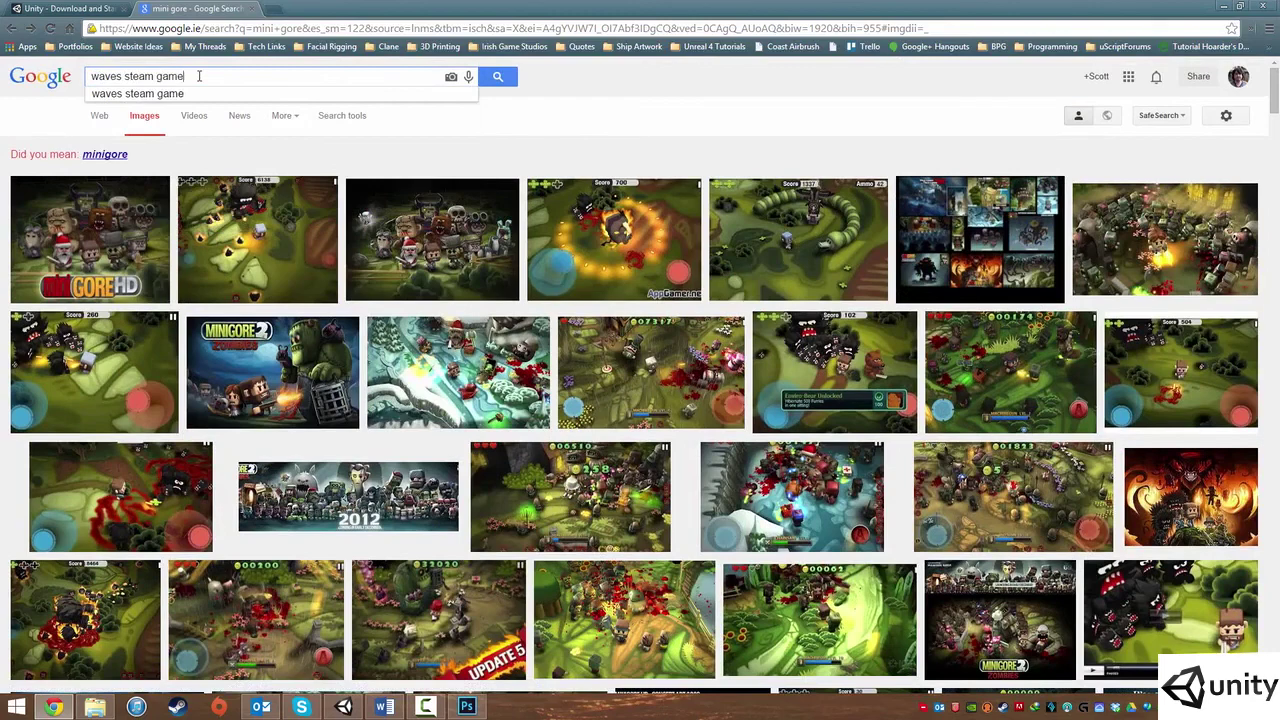
key("Return")
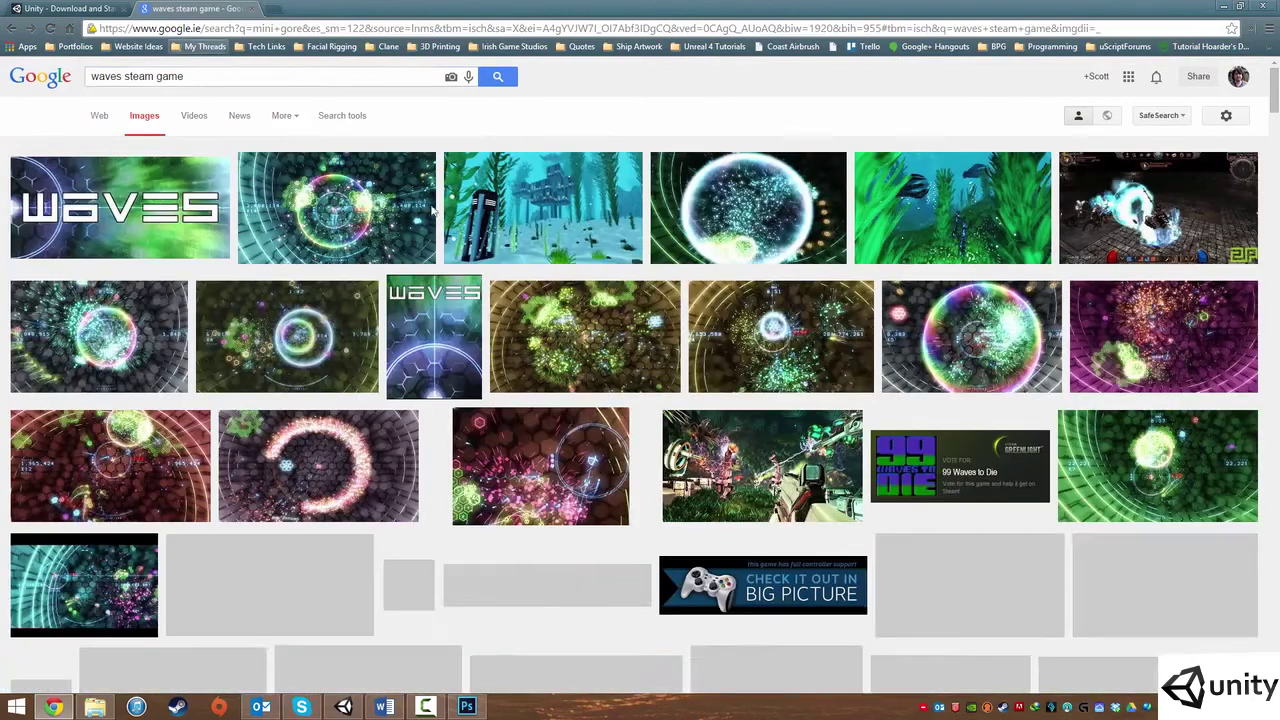
left_click(141, 315)
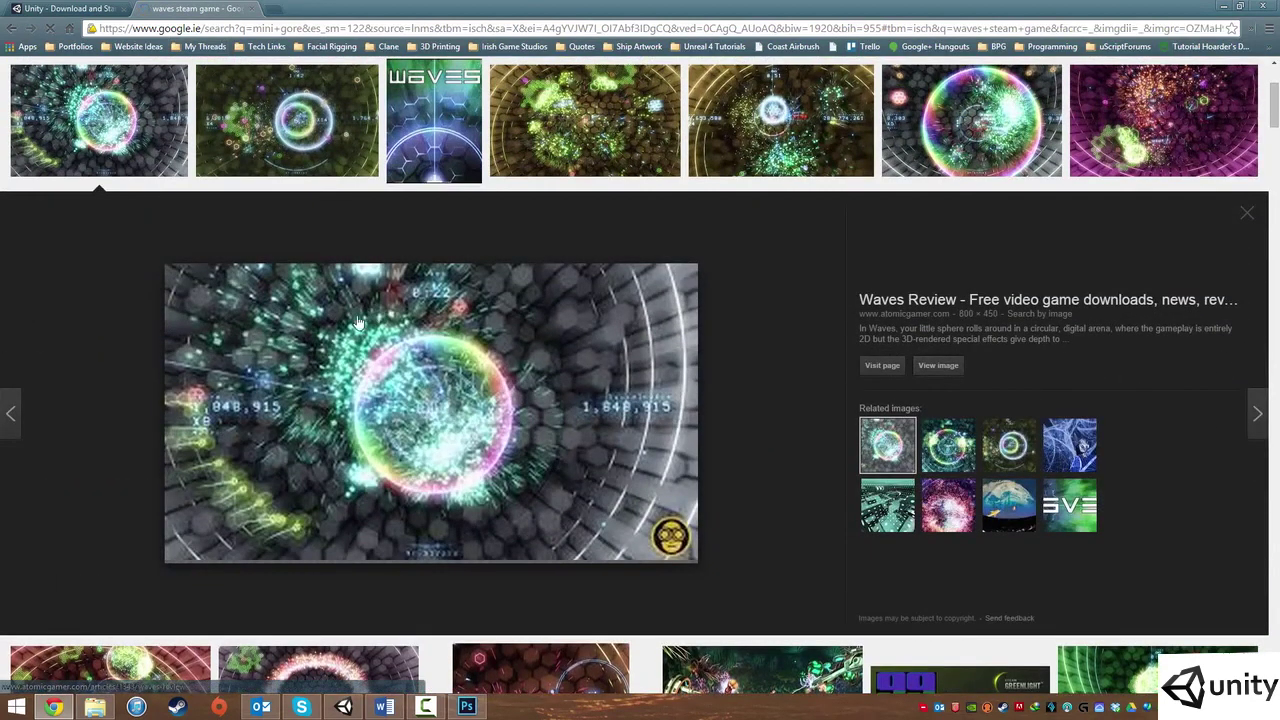
left_click(432, 401)
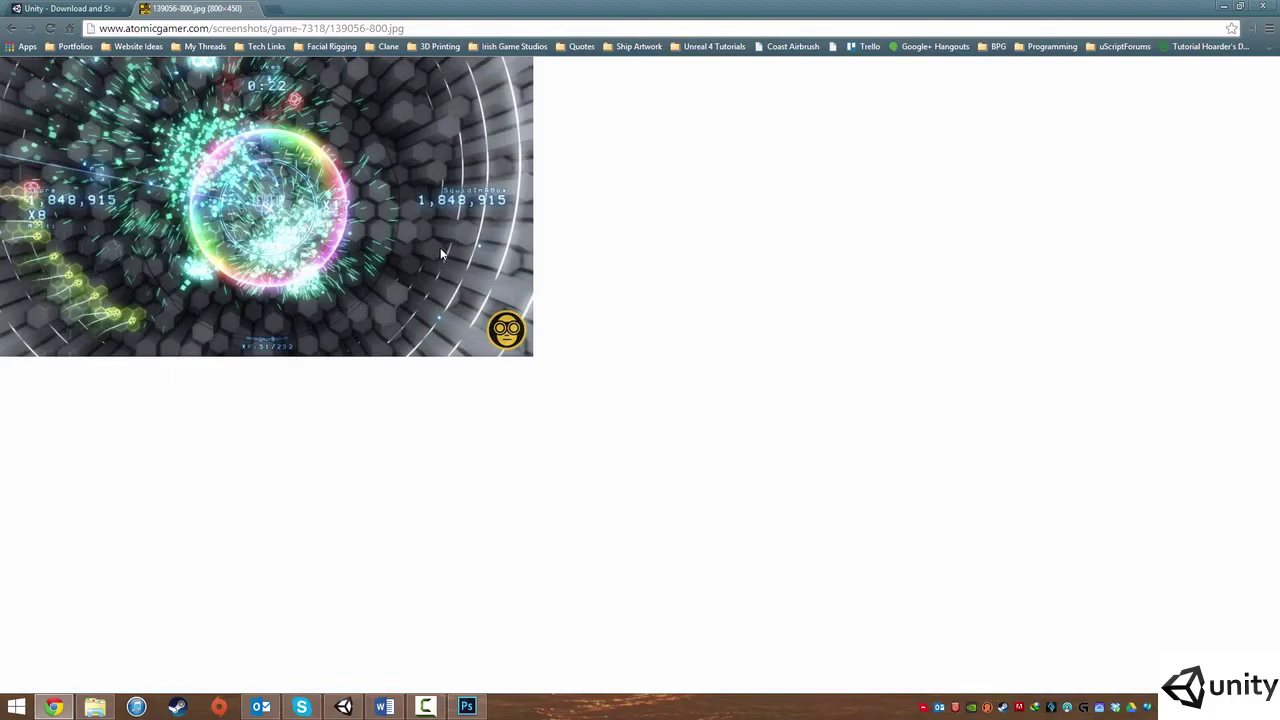
key("alt+Left")
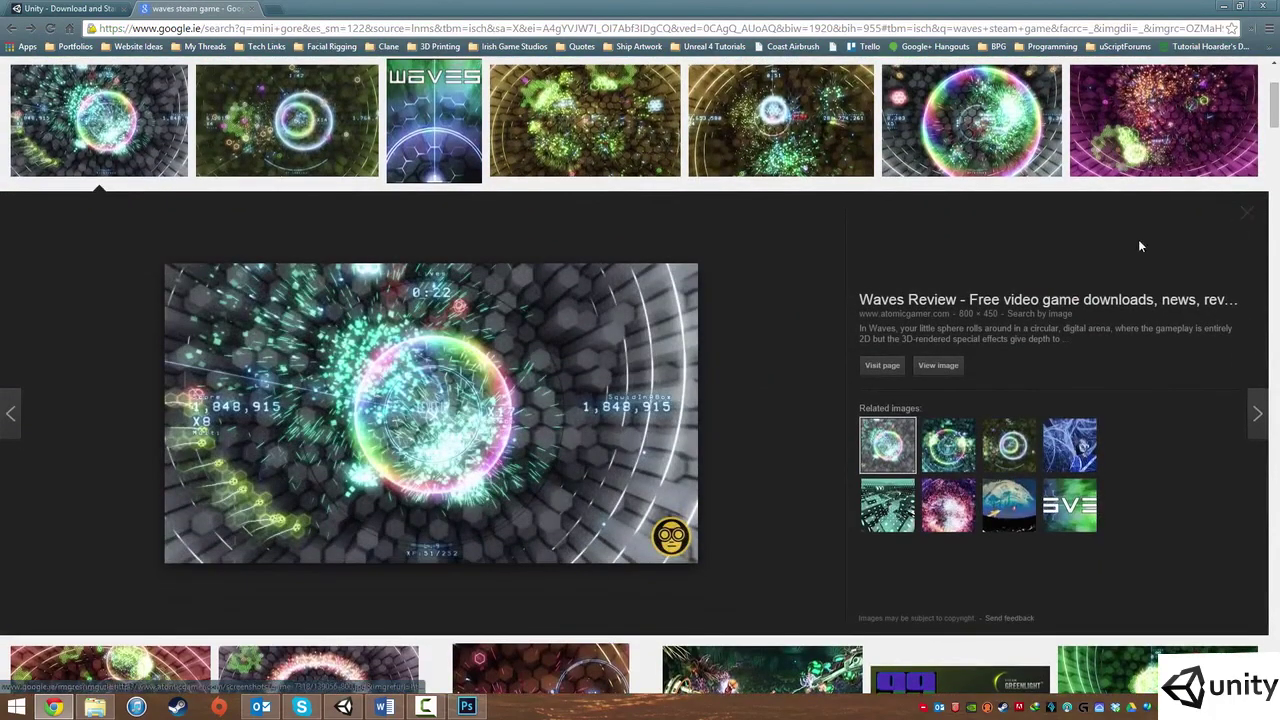
key("alt+Left")
left_click(206, 76)
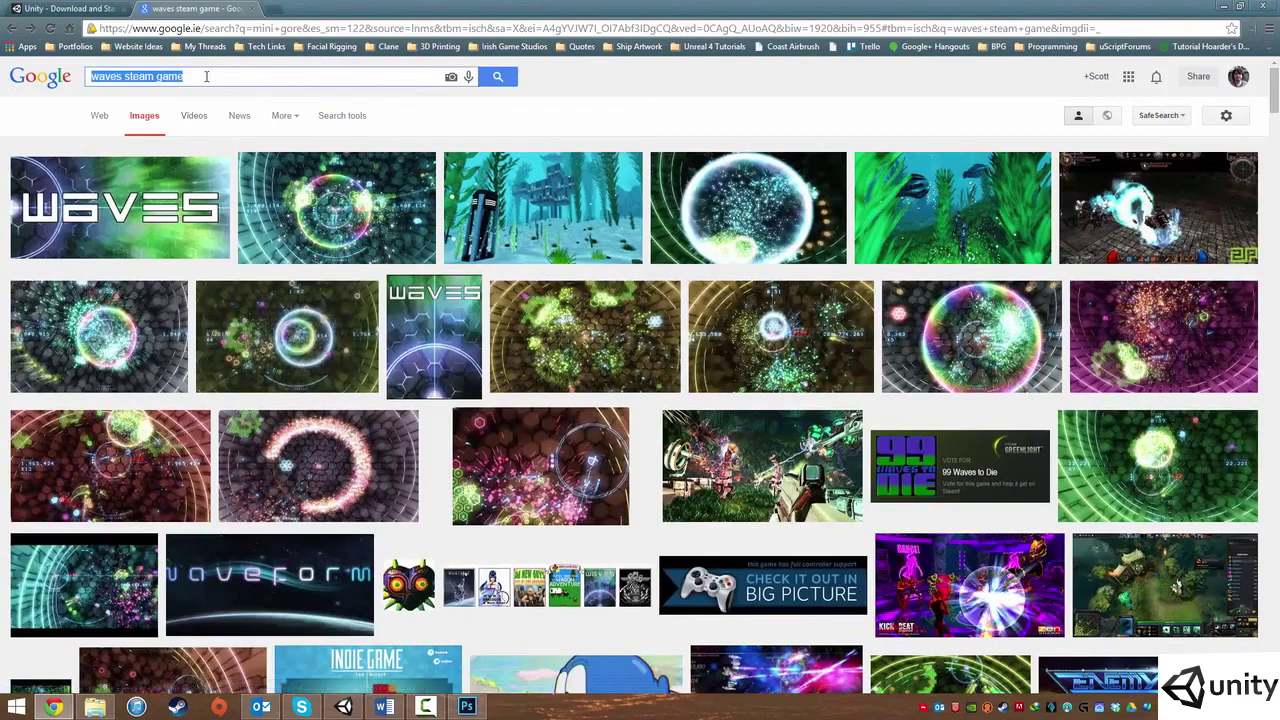
Step: Search 'geometry wars', view one of its screenshots at full size, then close the search tab
type("geometry wars")
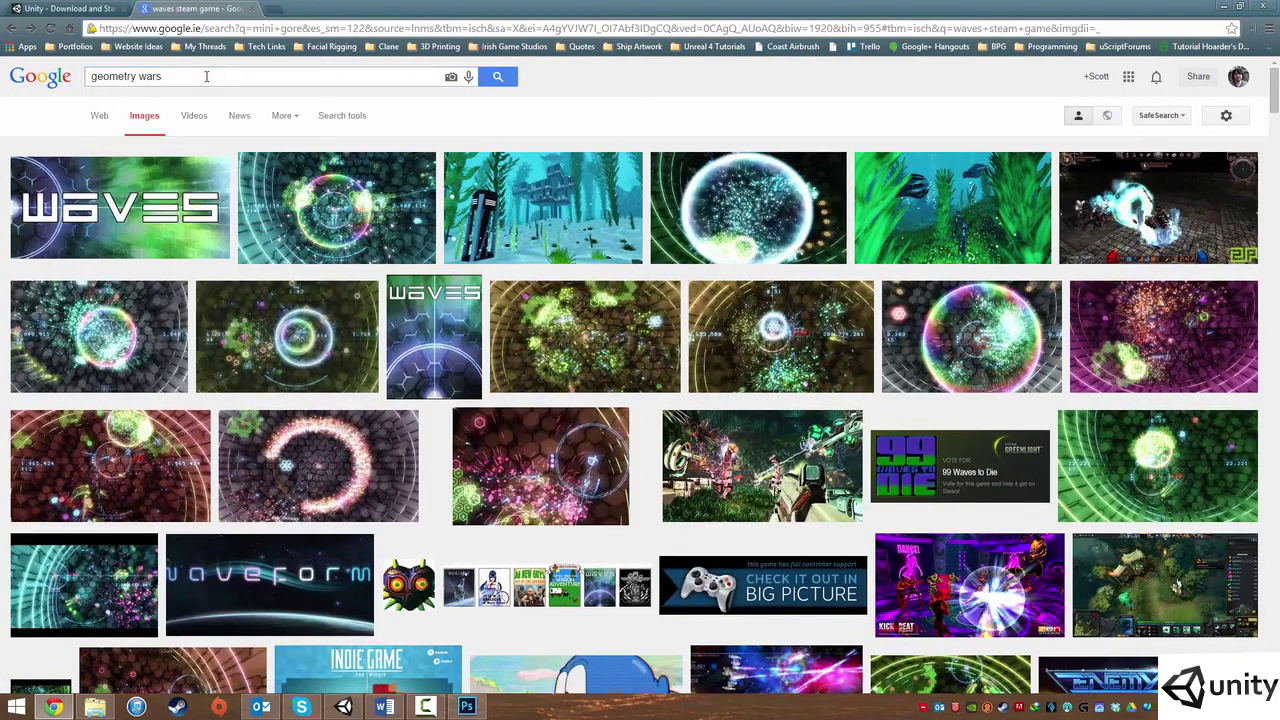
key("Return")
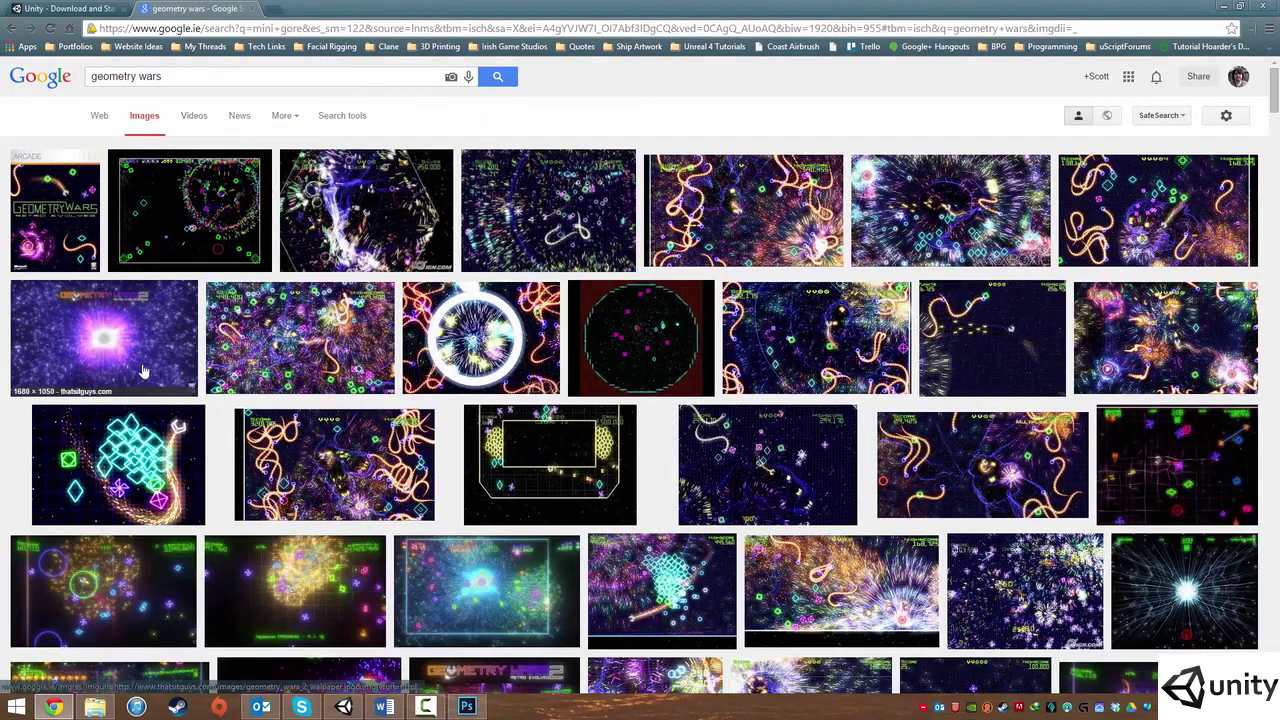
left_click(150, 590)
left_click(932, 374)
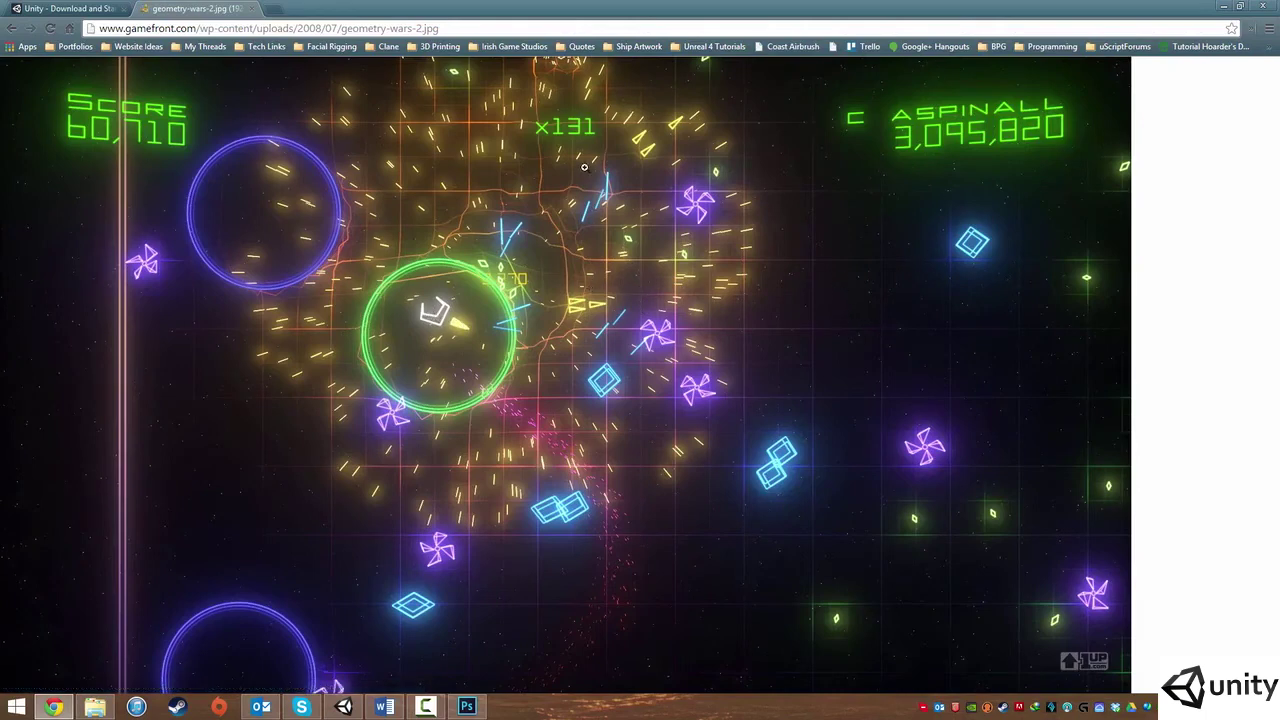
key("alt+Left")
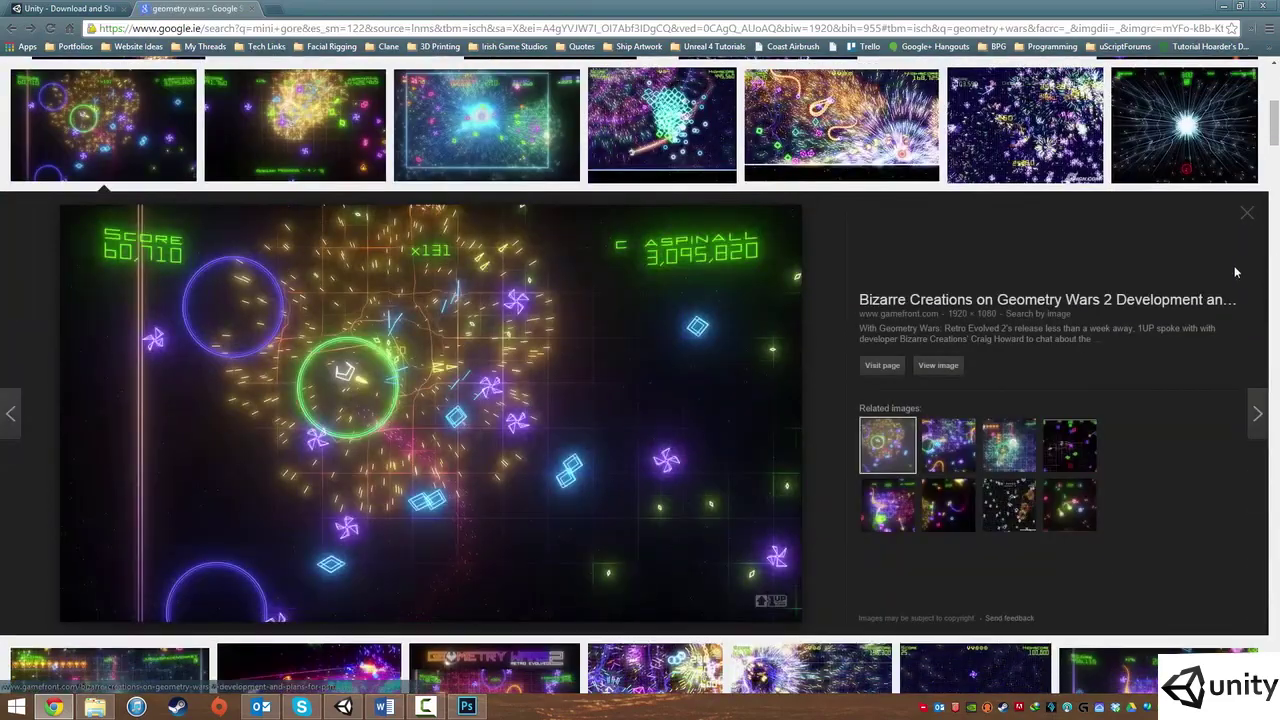
left_click(1248, 216)
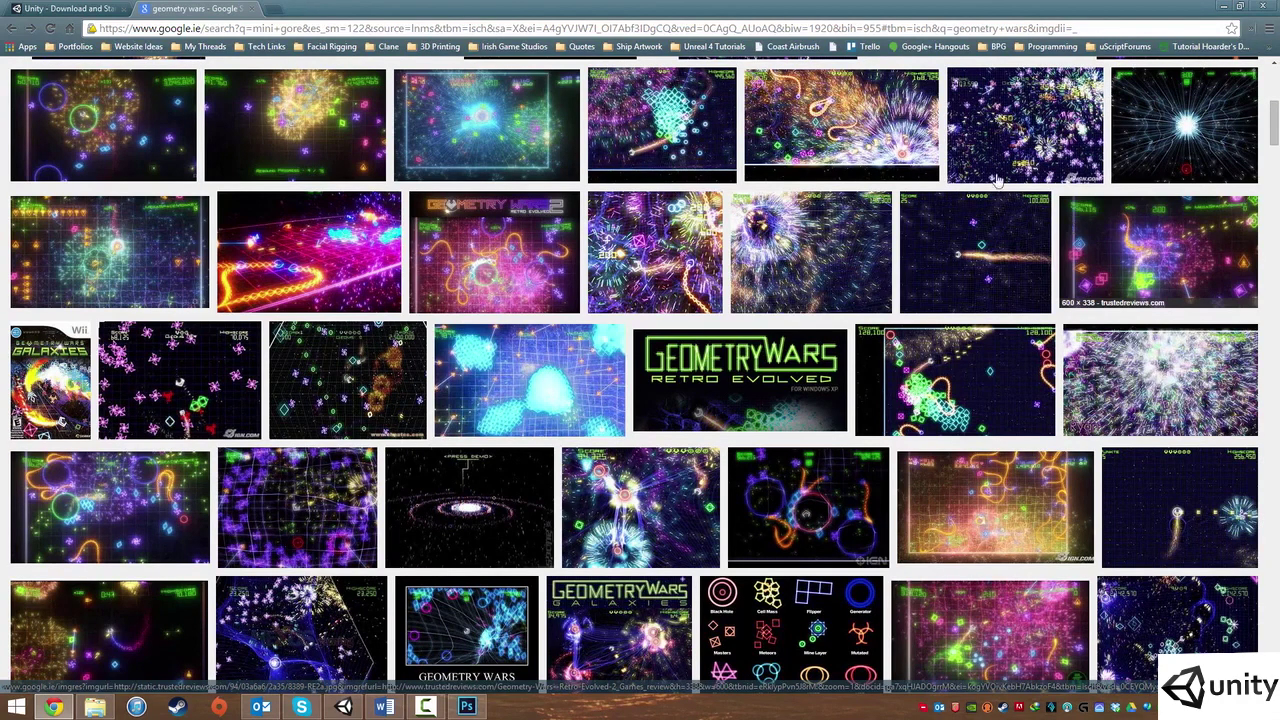
scroll(1070, 224, "up", 5)
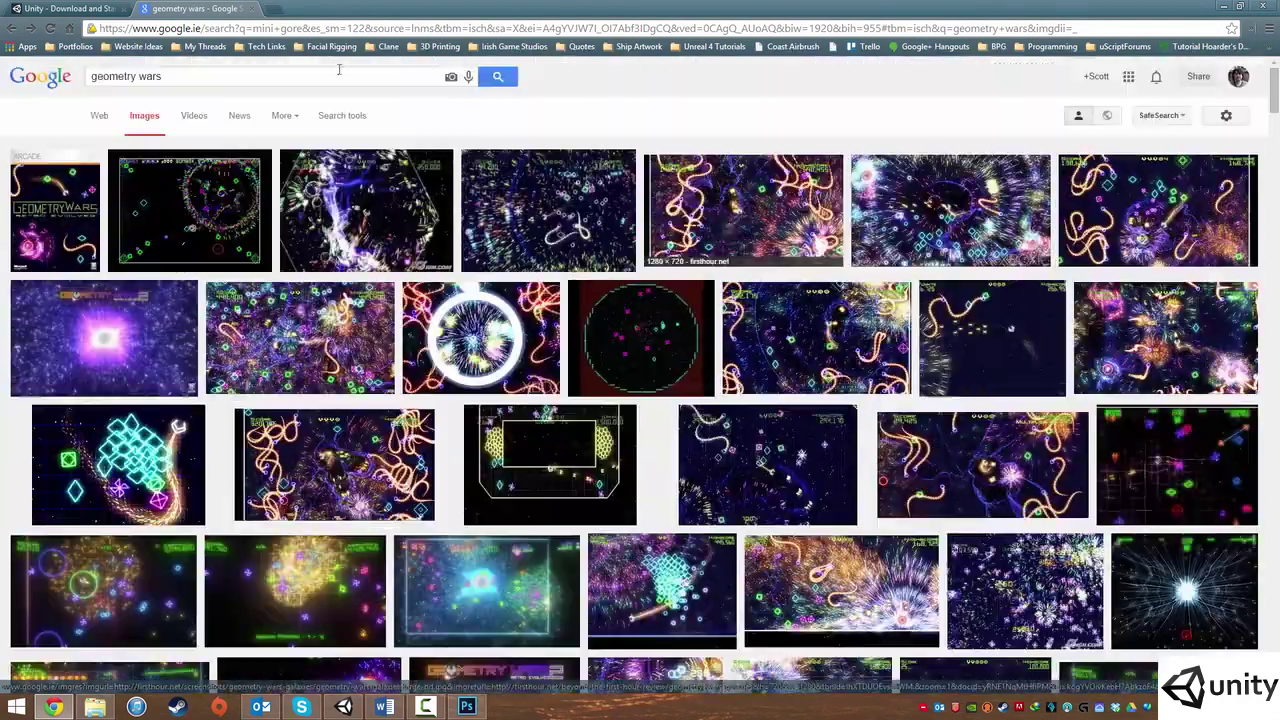
left_click(248, 9)
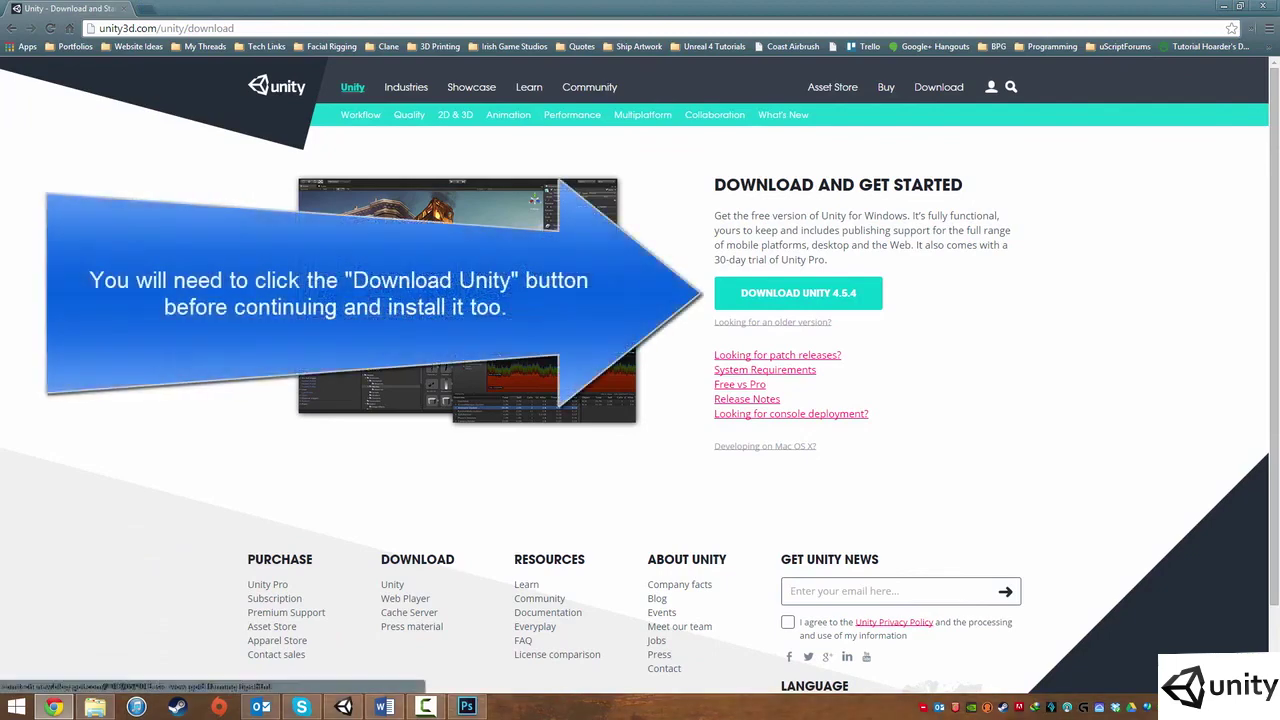